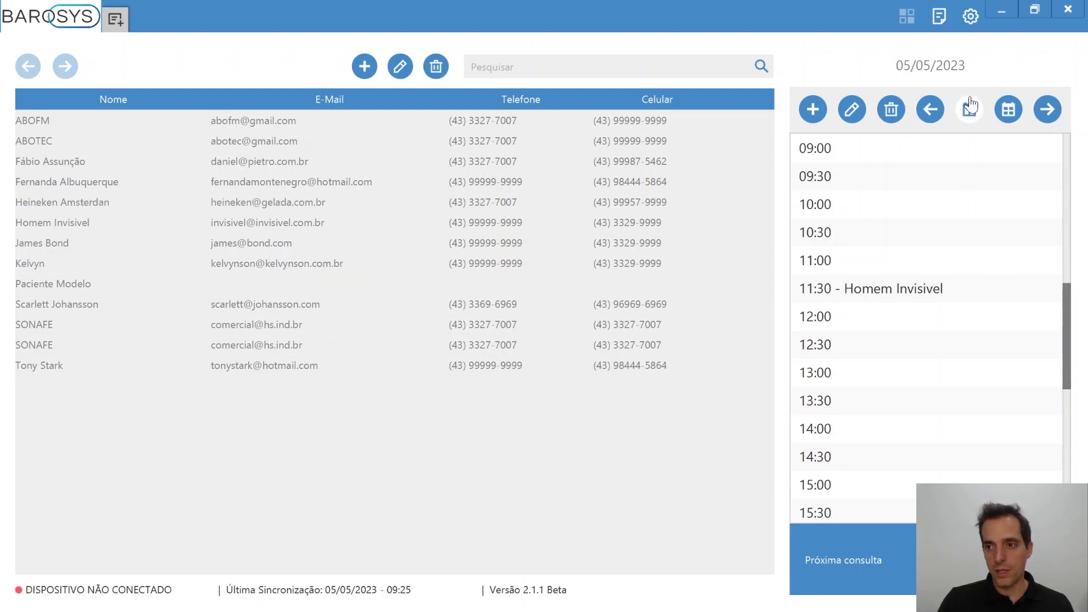
Export a full system backup to the Documents\BaroSys Backups folder.
left_click(971, 22)
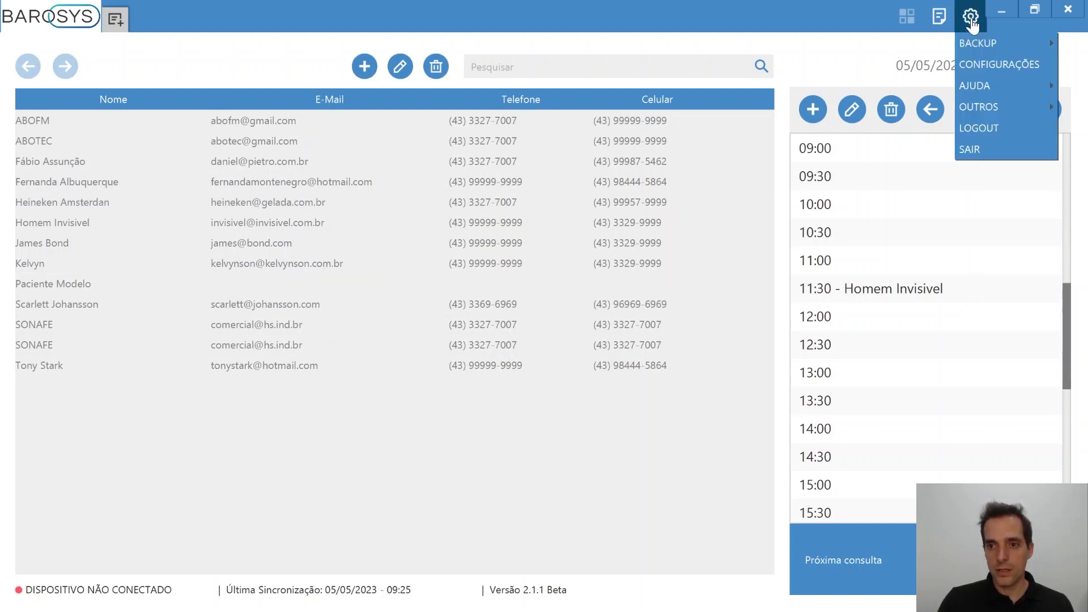
mouse_move(992, 49)
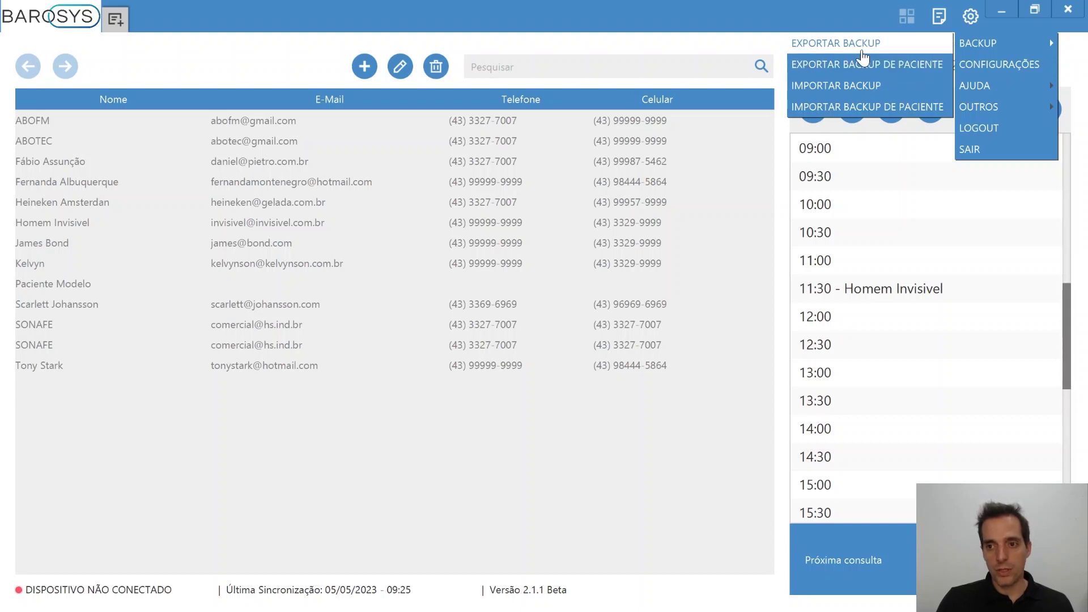
left_click(860, 59)
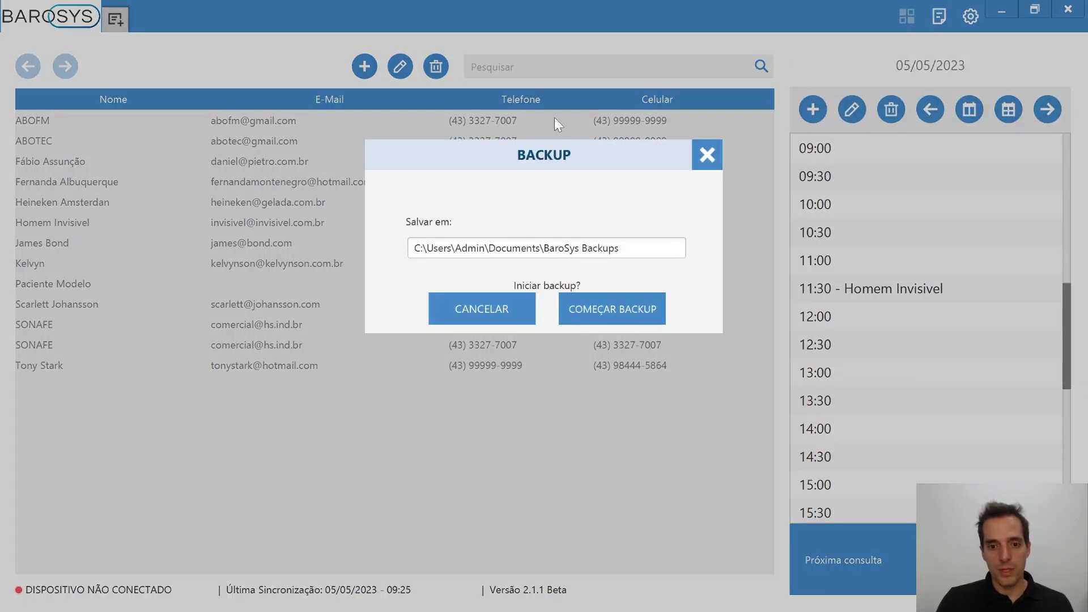
left_click(532, 252)
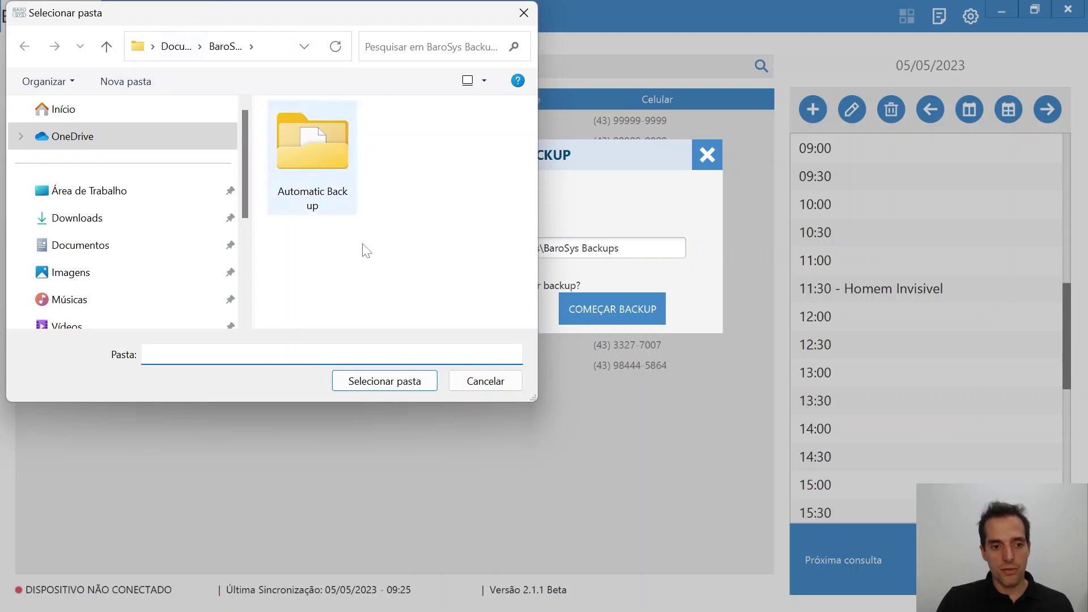
left_click(401, 381)
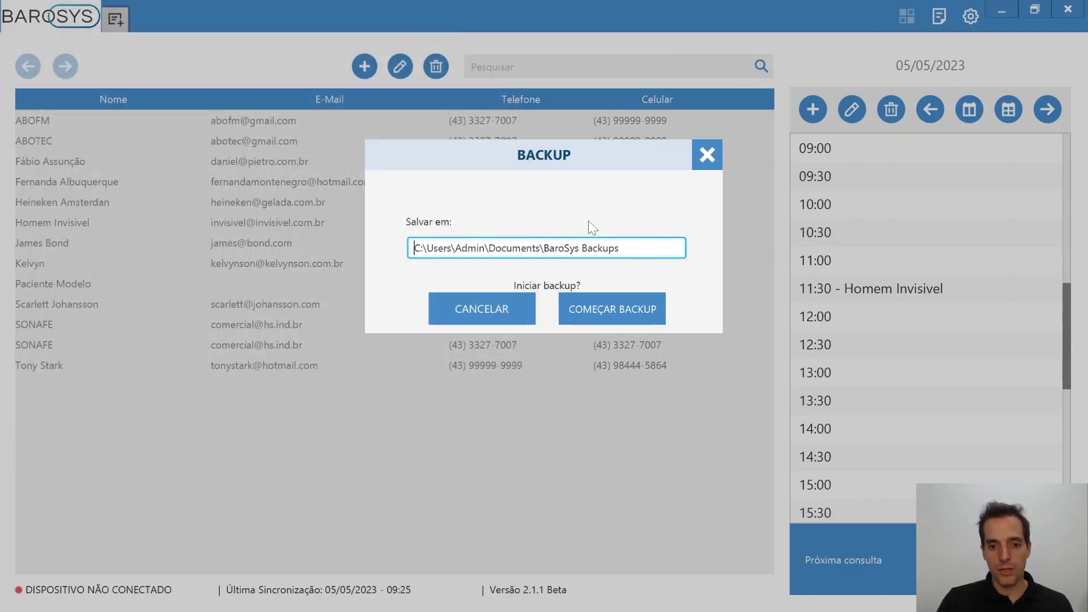
left_click(623, 321)
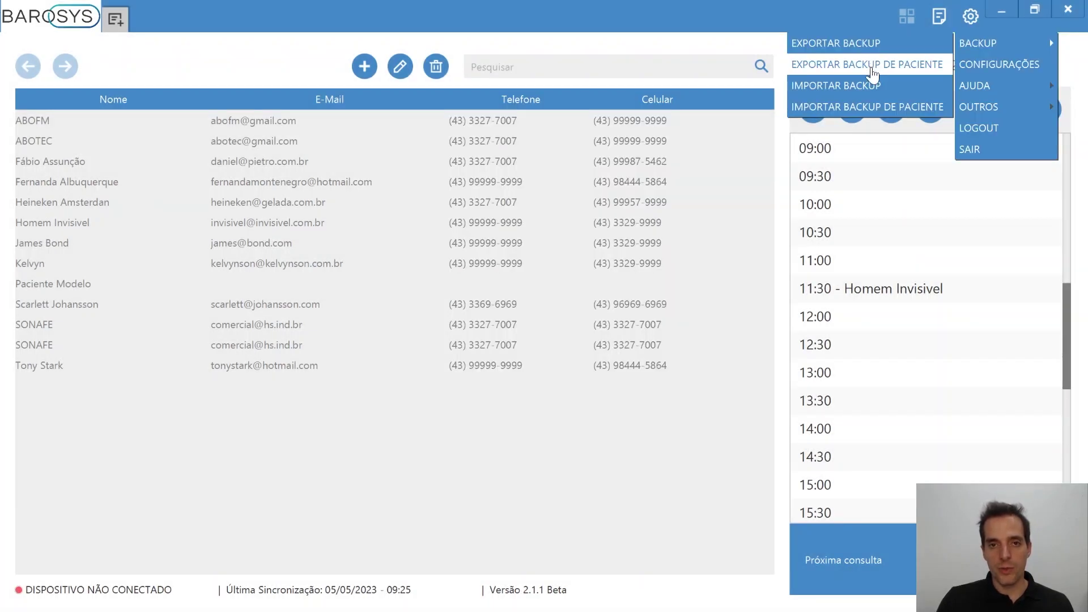
Open the patient backup export and select only the third through sixth patients in the list.
left_click(868, 72)
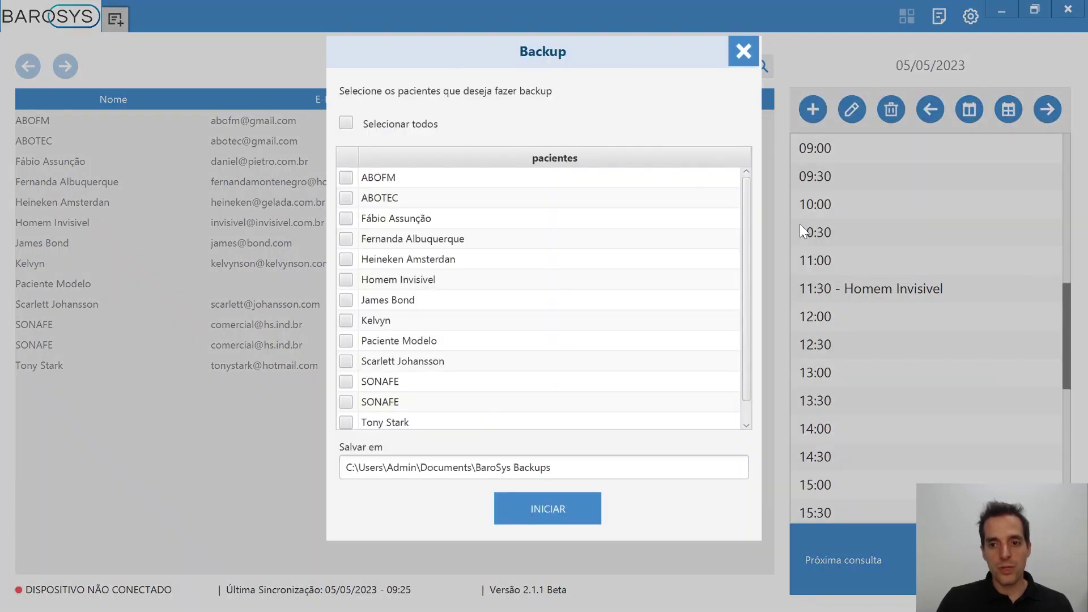
left_click_drag(745, 208, 749, 287)
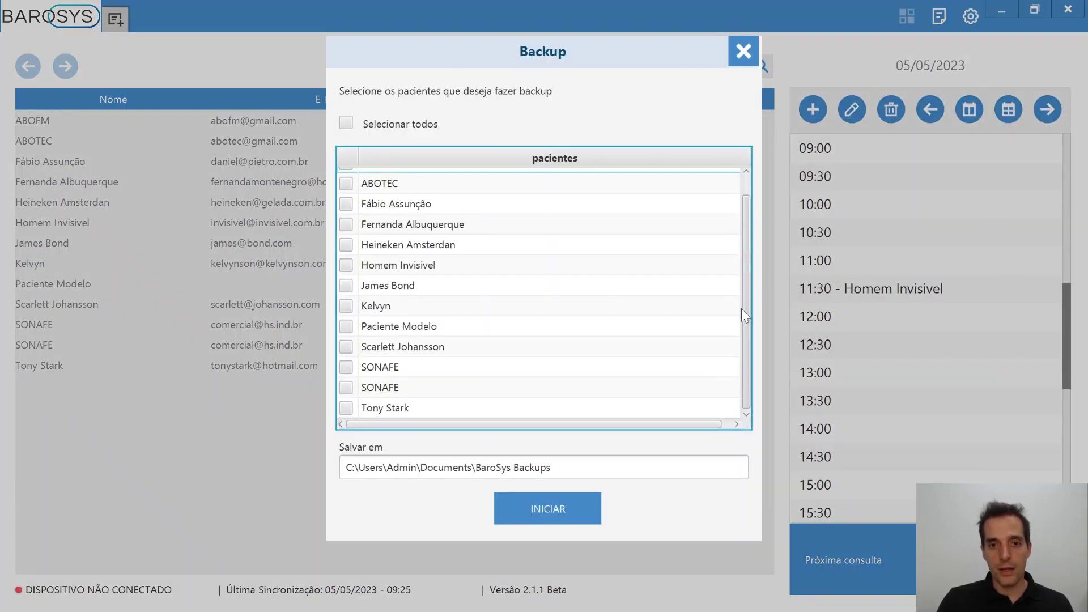
scroll(742, 308, "up", 1)
left_click(347, 123)
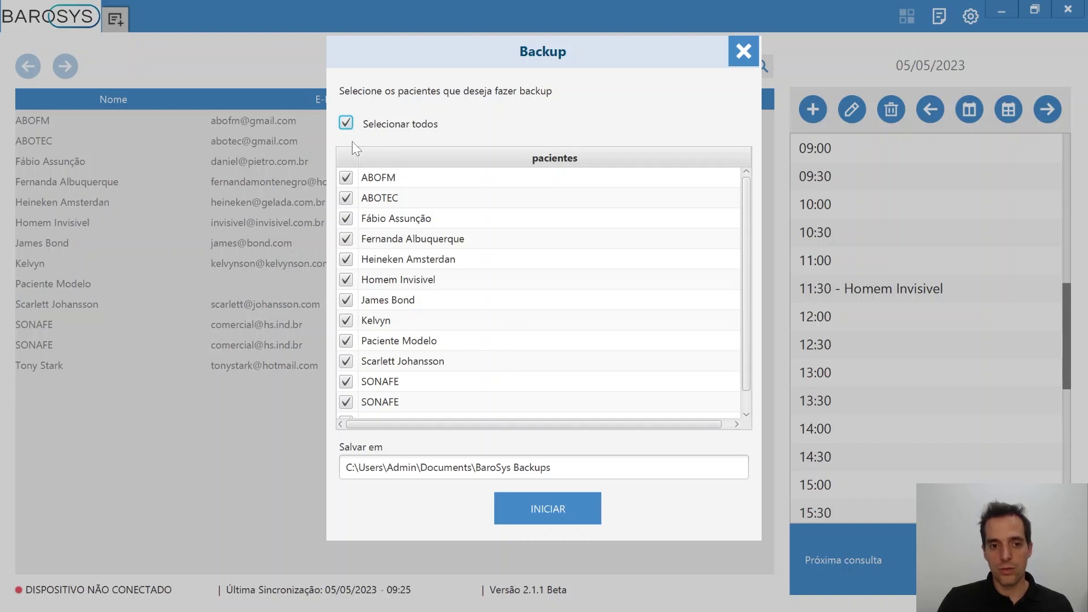
left_click(347, 123)
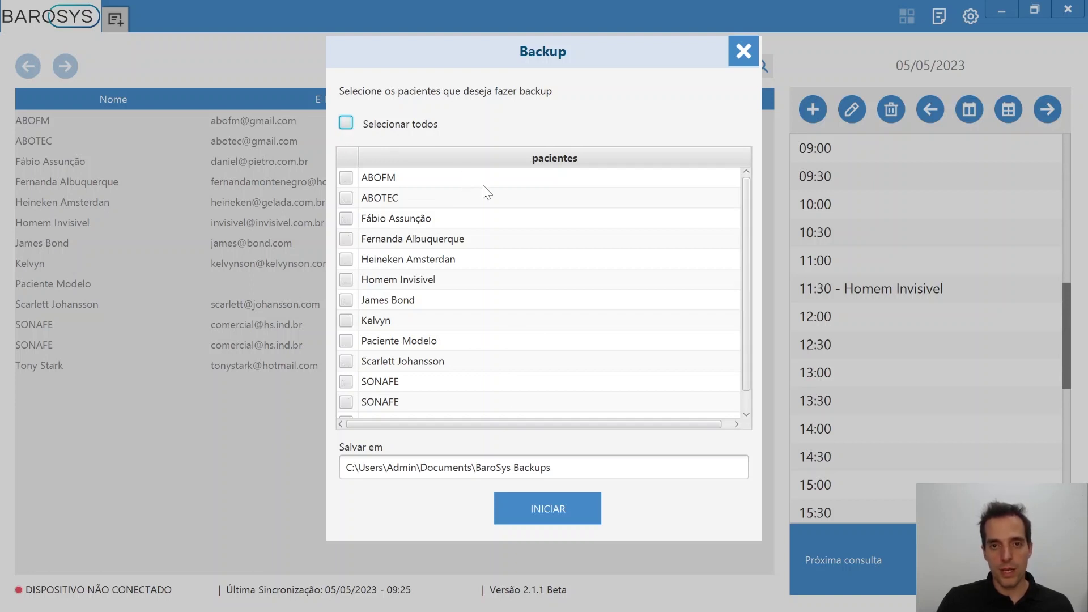
left_click(346, 219)
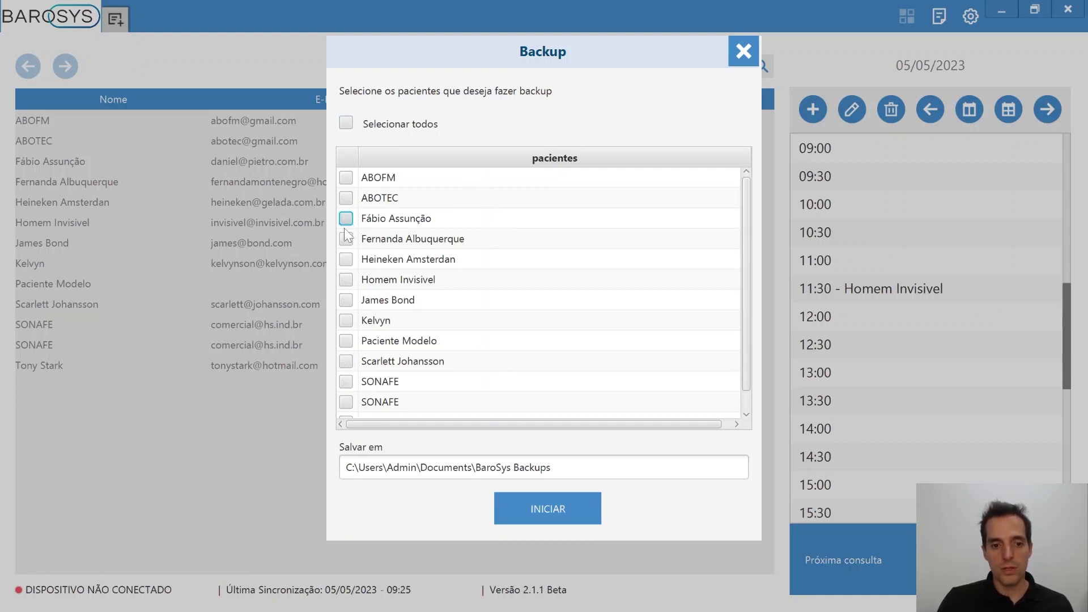
left_click(346, 239)
left_click(346, 259)
left_click(346, 279)
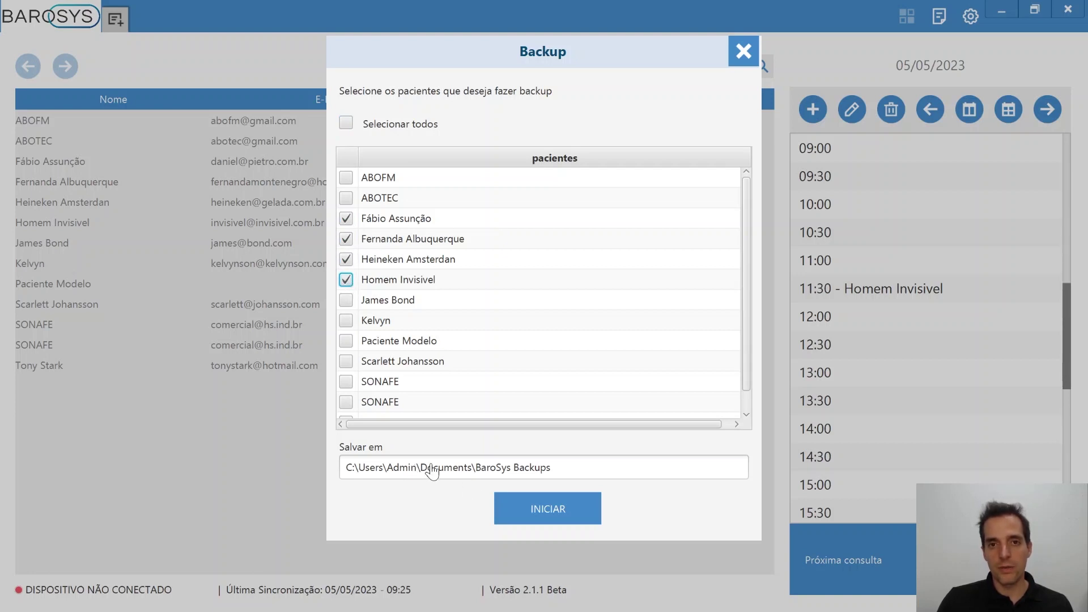
left_click(454, 474)
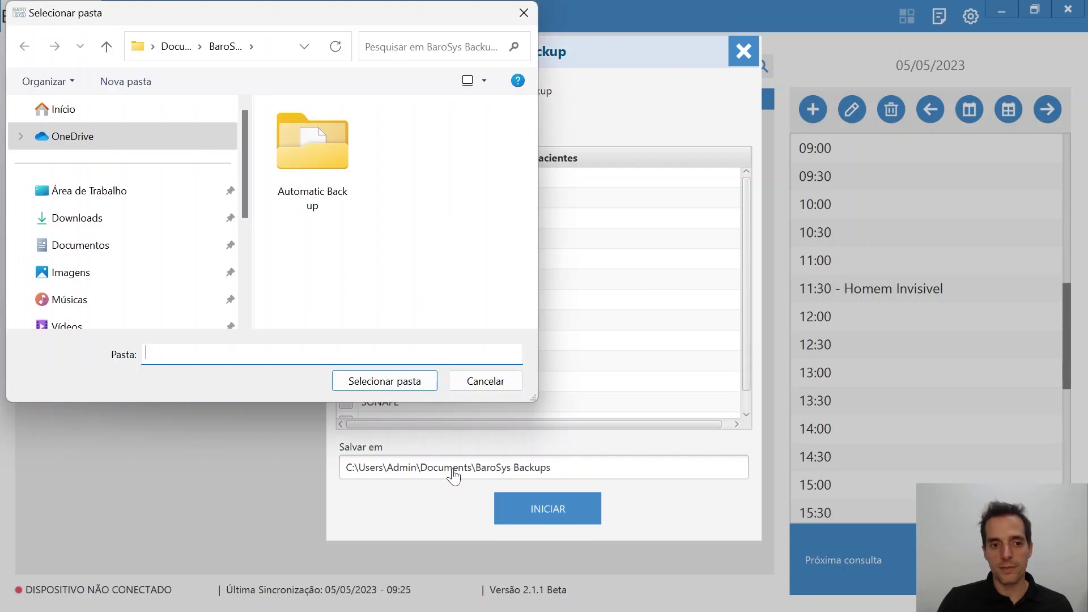
key("Escape")
left_click(553, 510)
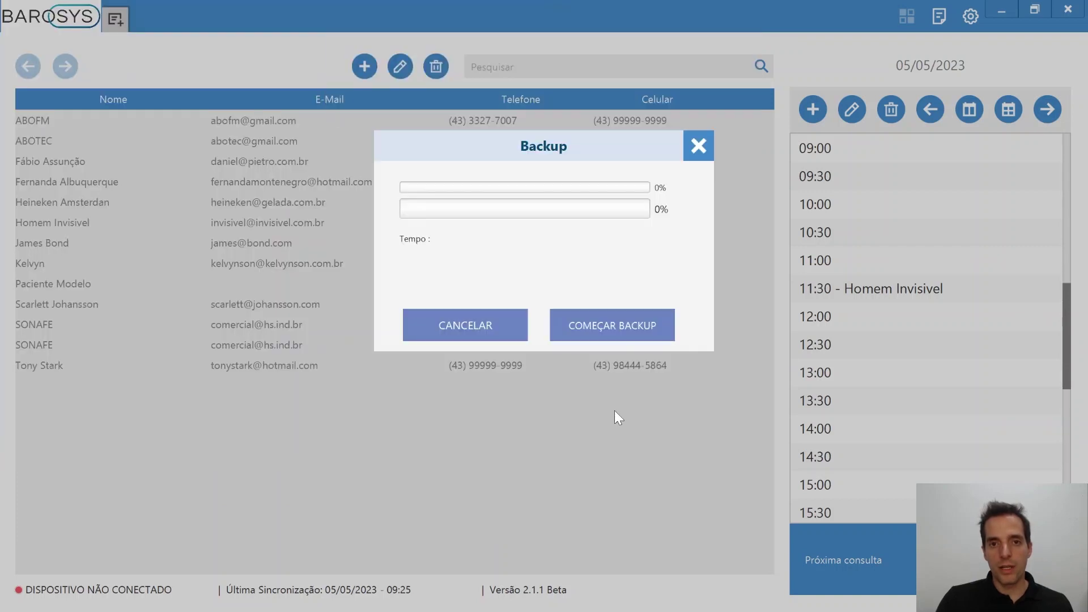
left_click(608, 329)
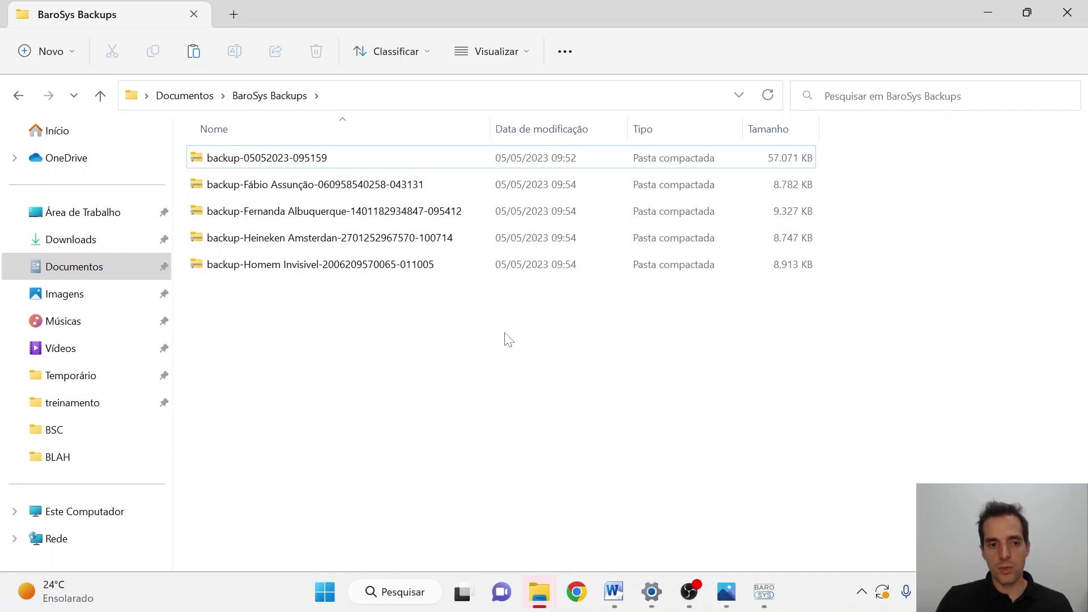
left_click(229, 164)
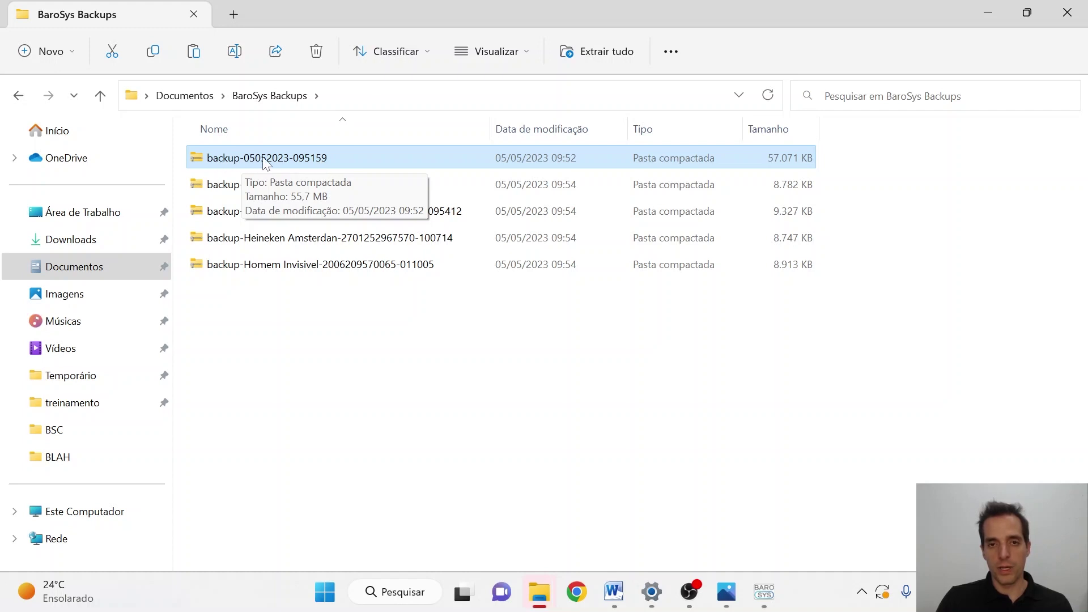
left_click(397, 395)
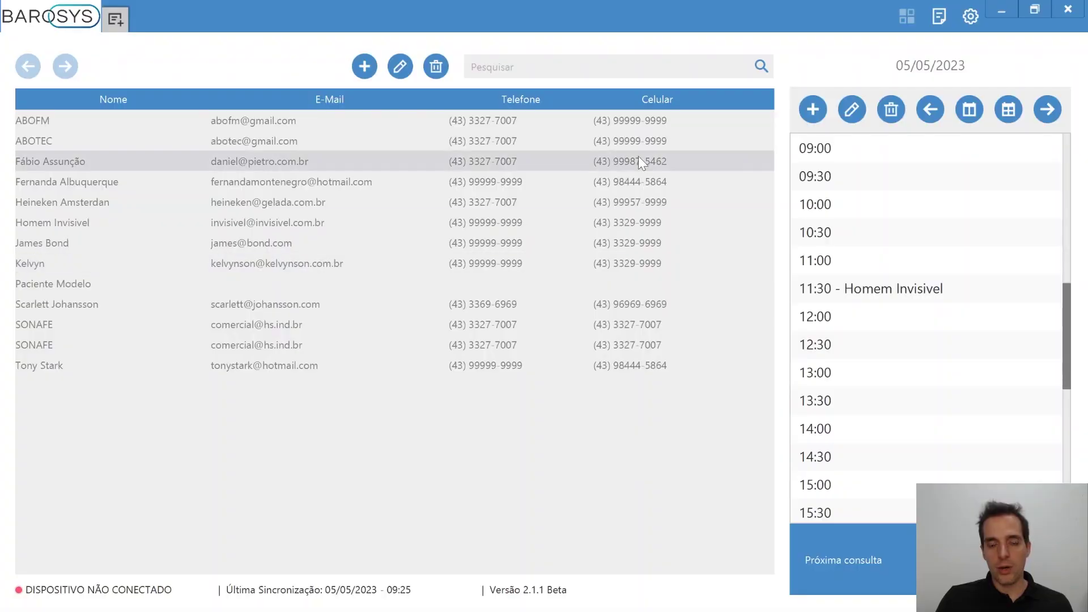
Open the patient backup import in BaroSys and agree to continue with the uninterruptible process.
left_click(971, 17)
left_click(977, 43)
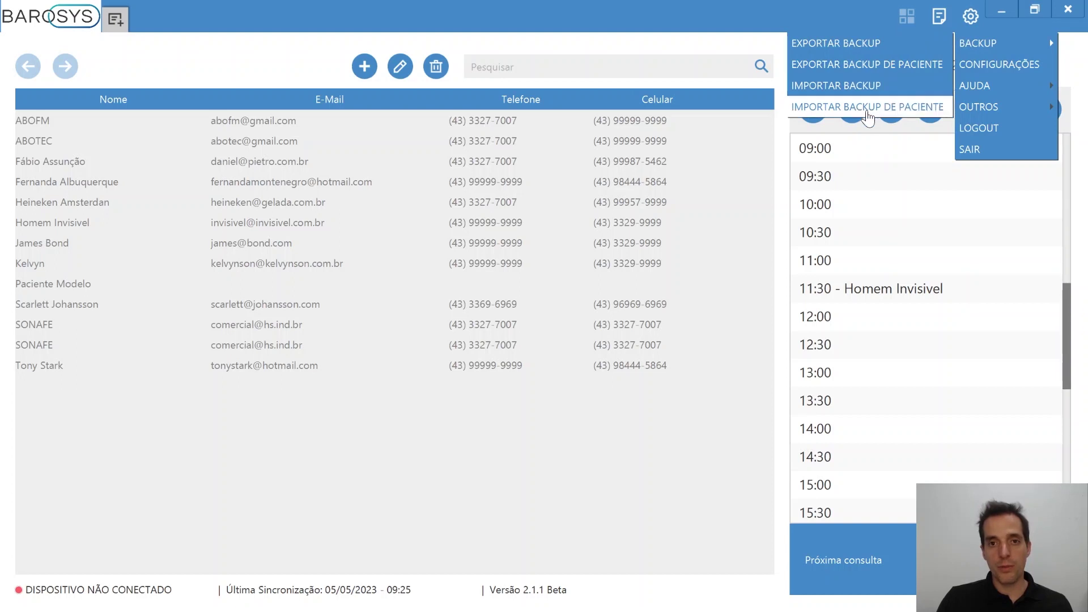
left_click(863, 109)
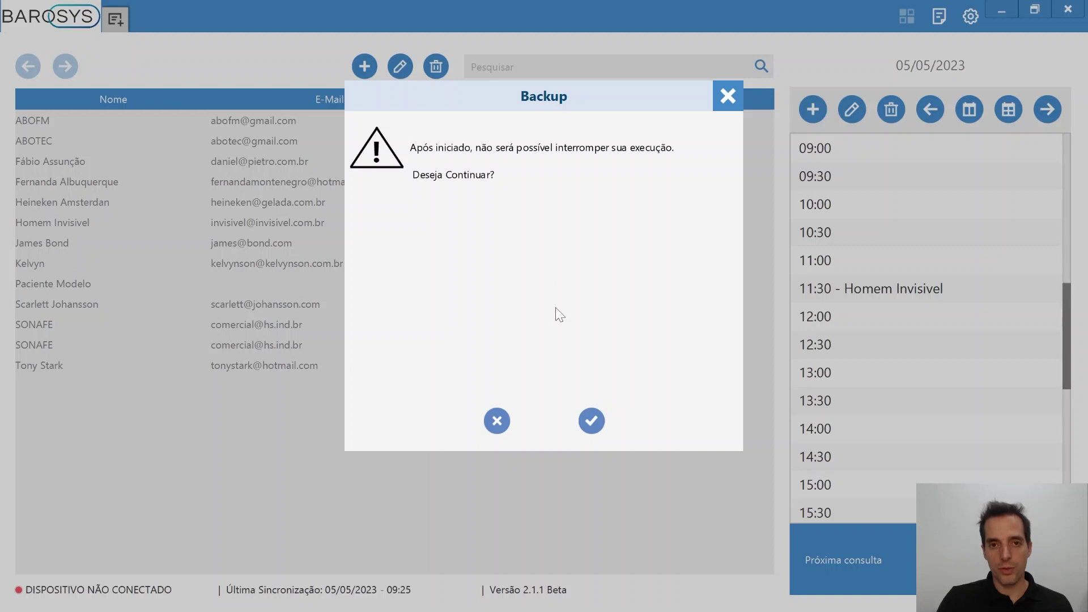
left_click(591, 420)
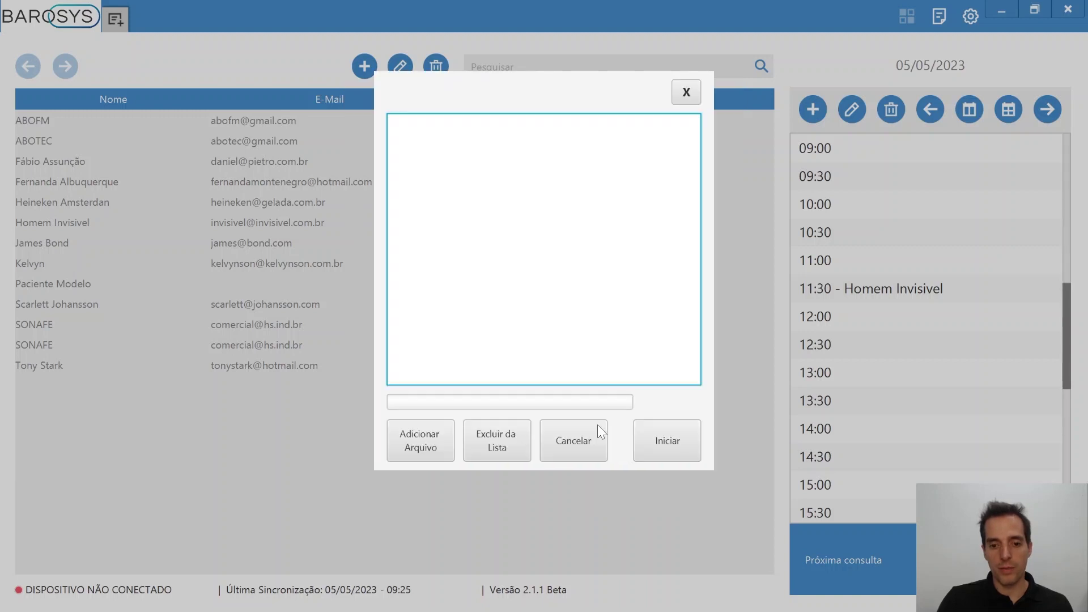
Add the first two individual patient backup files from BaroSys Backups to the import list and run the import.
left_click(427, 444)
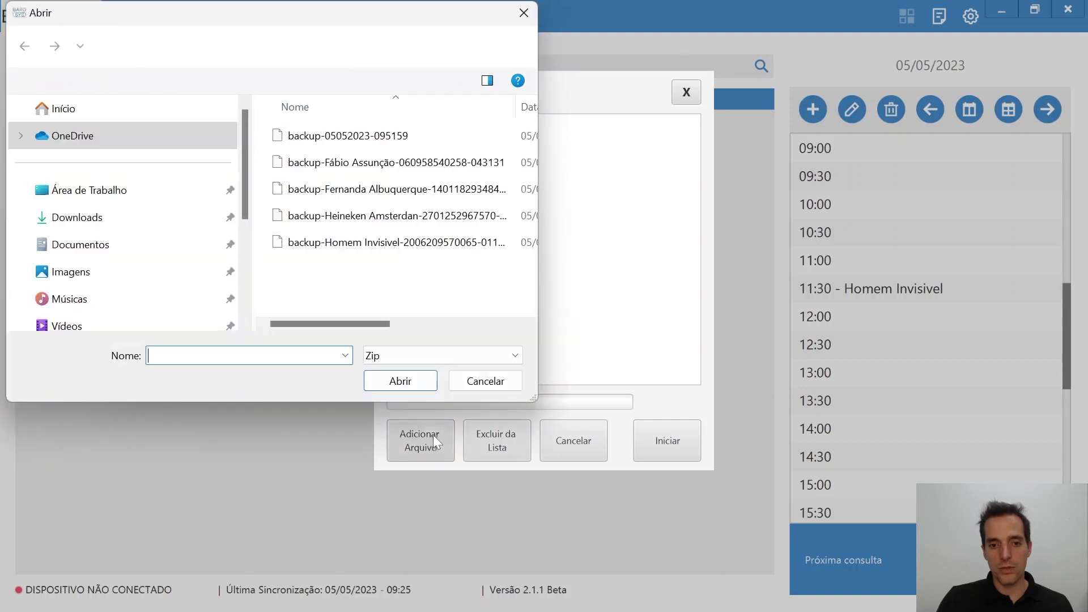
mouse_move(366, 324)
left_mouse_down()
mouse_move(474, 324)
mouse_move(362, 322)
left_mouse_up()
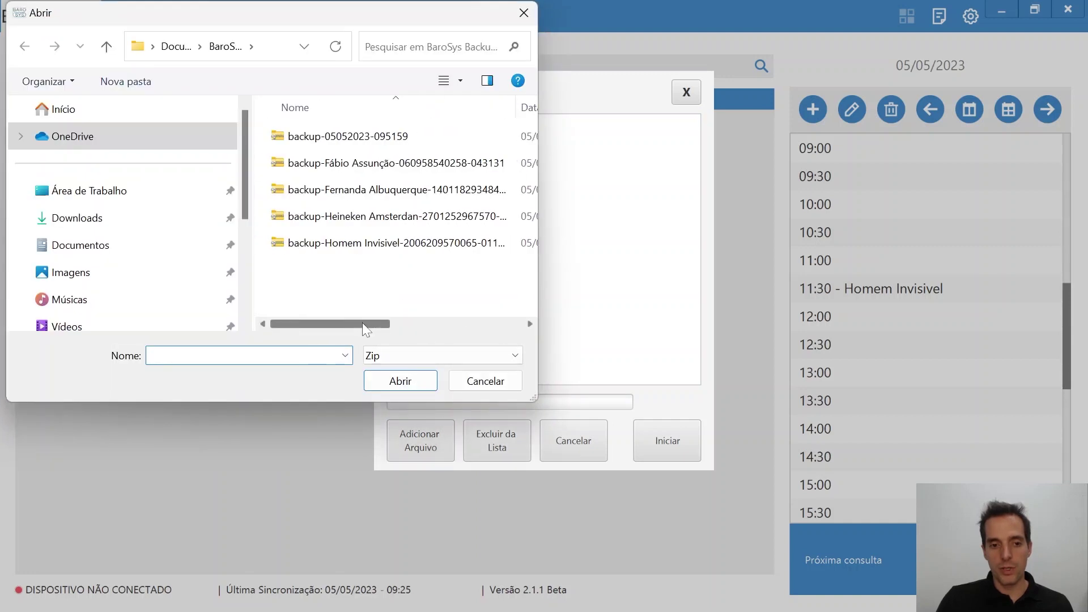
left_click(356, 194)
left_click(391, 166, "ctrl")
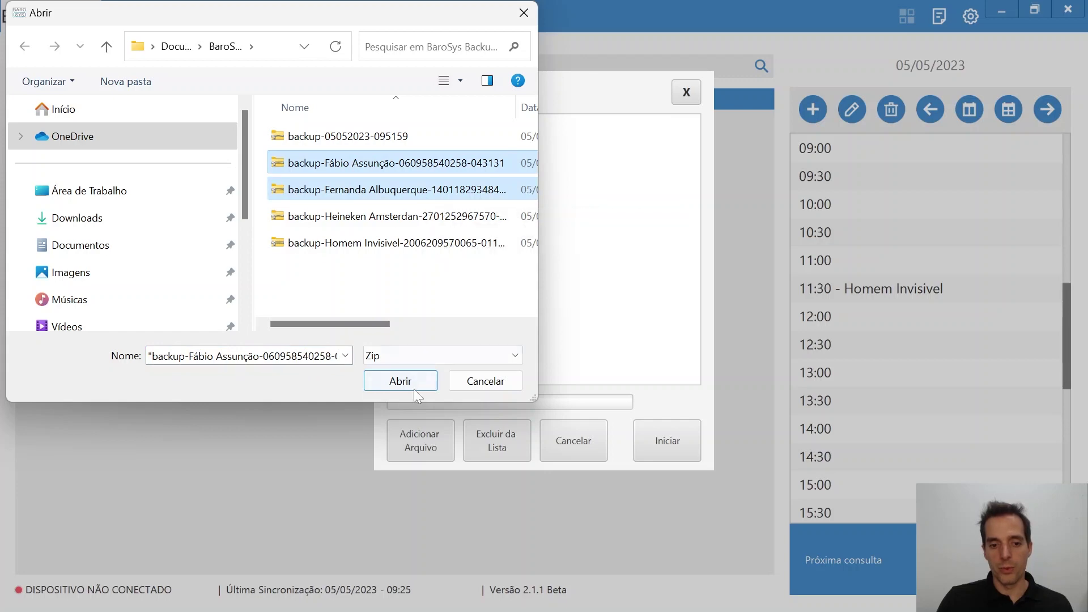
left_click(390, 284)
left_click(389, 193)
left_click(391, 164, "ctrl")
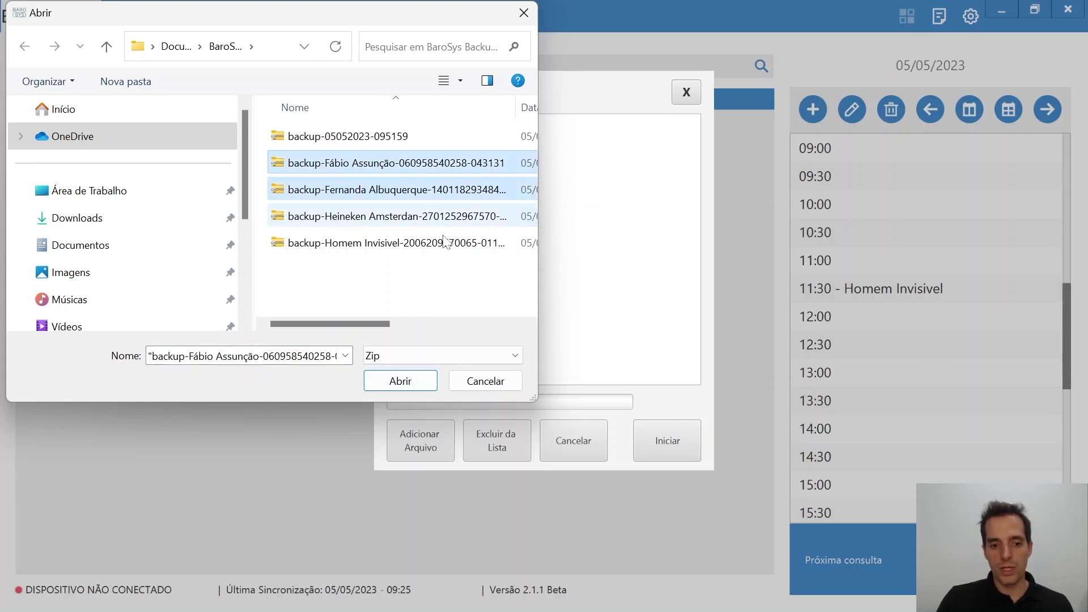
left_click(406, 385)
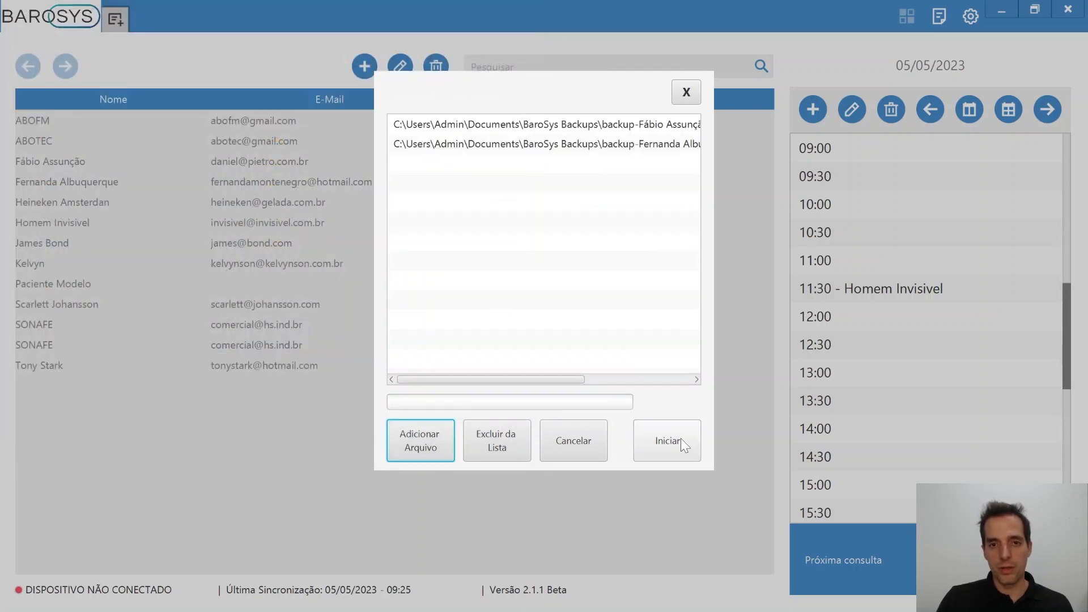
left_click(681, 438)
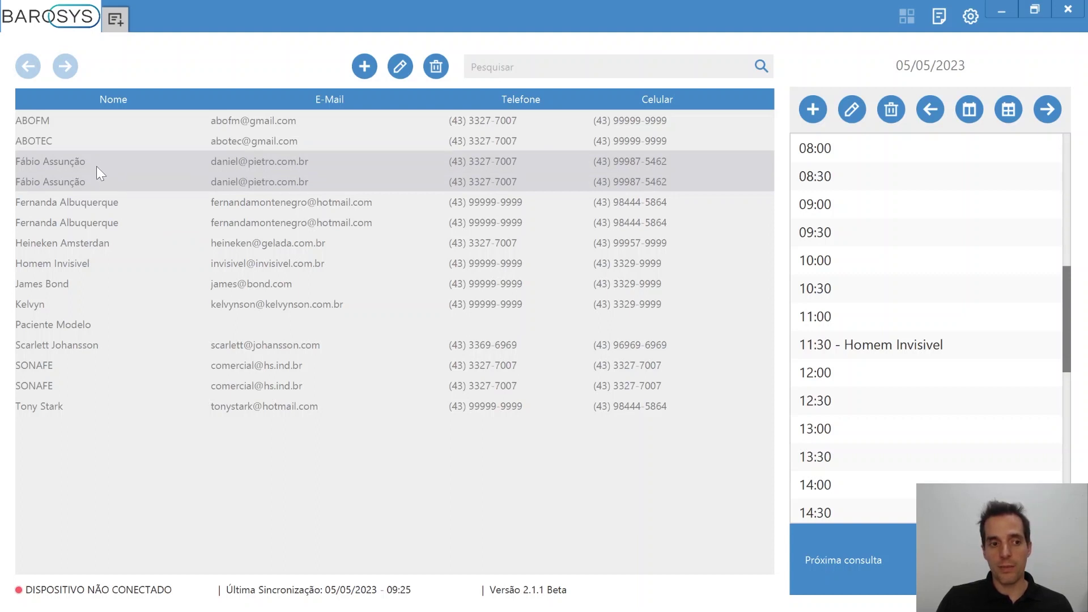
left_click(114, 122)
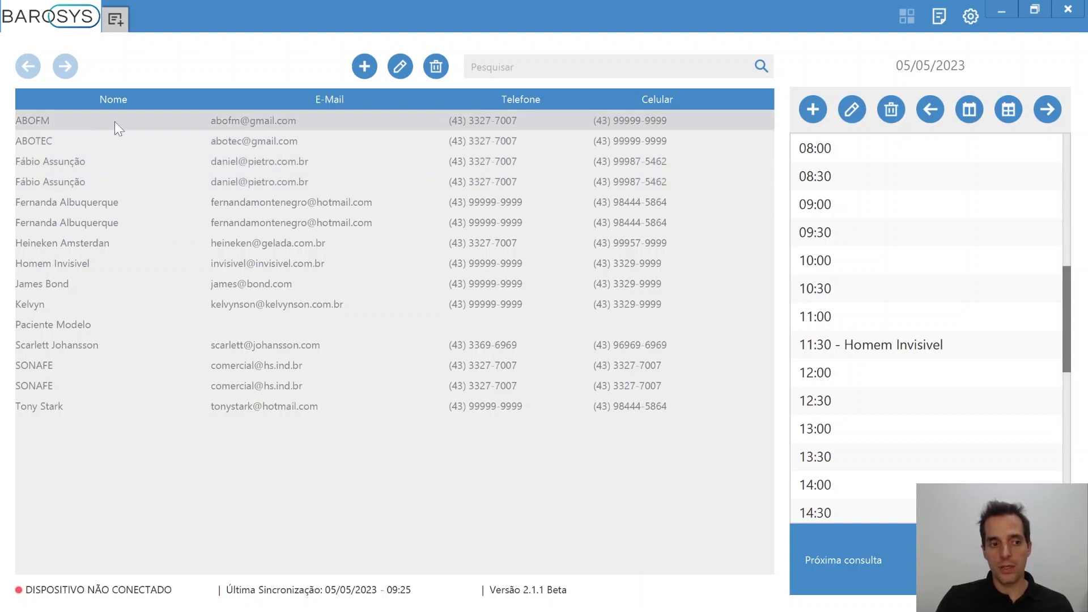
left_click(970, 16)
mouse_move(988, 48)
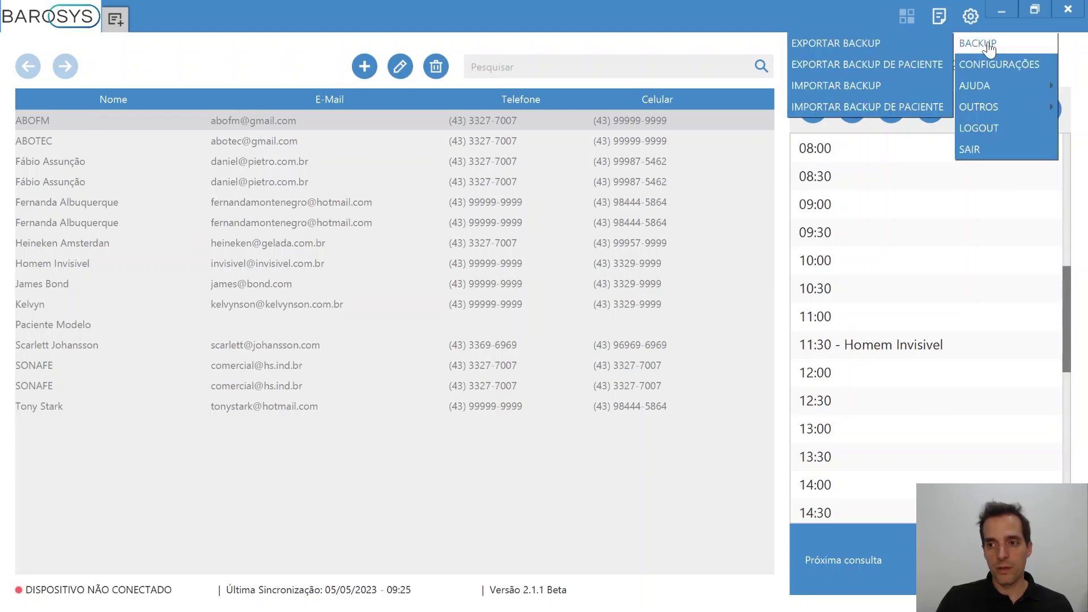
left_click(852, 86)
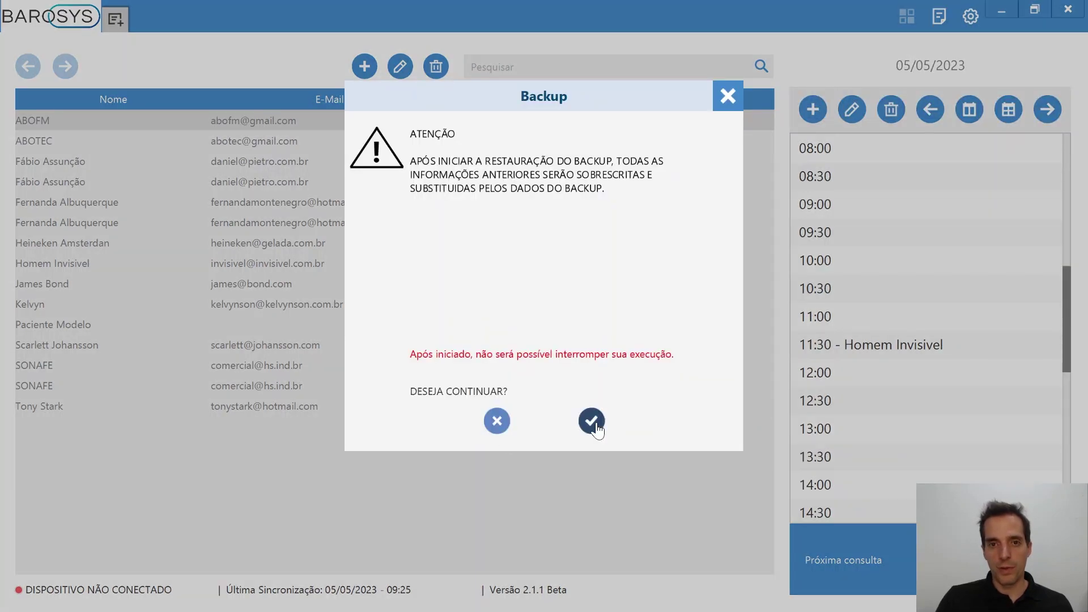
left_click(592, 421)
left_click(308, 136)
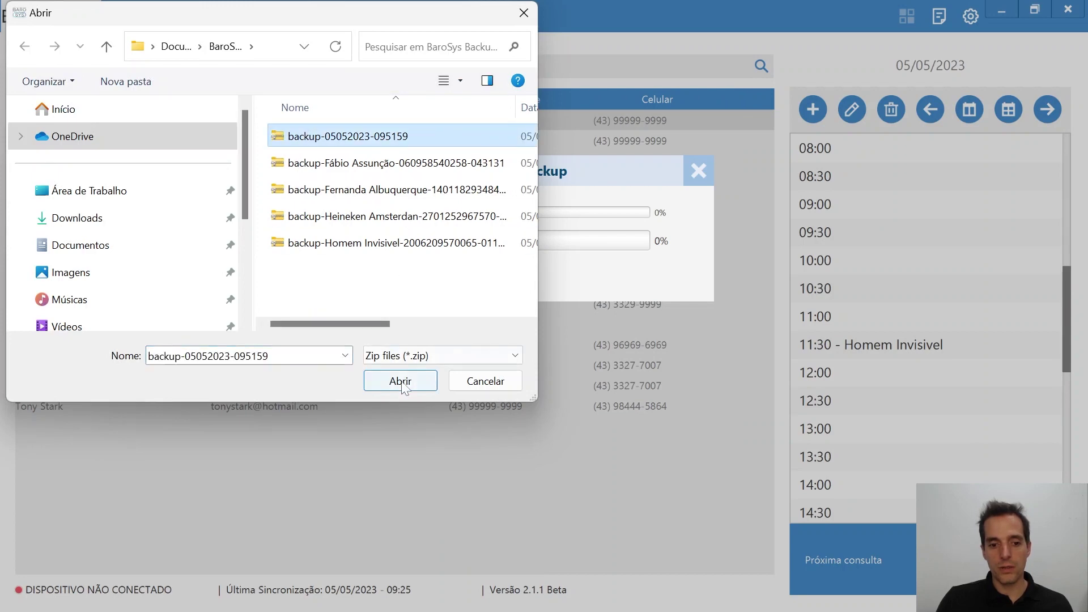
left_click(401, 382)
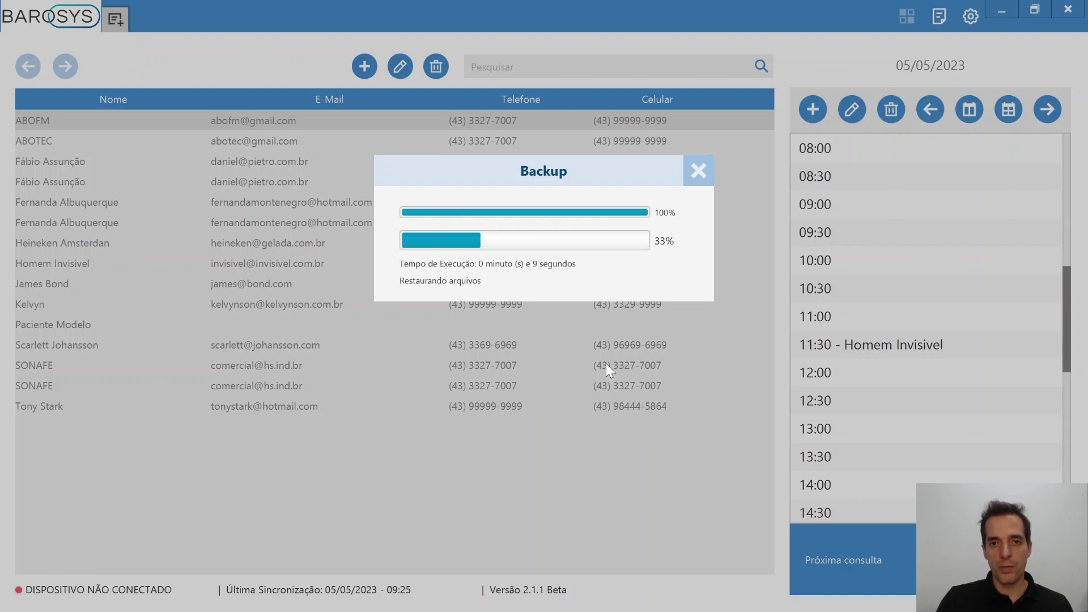
left_click(547, 406)
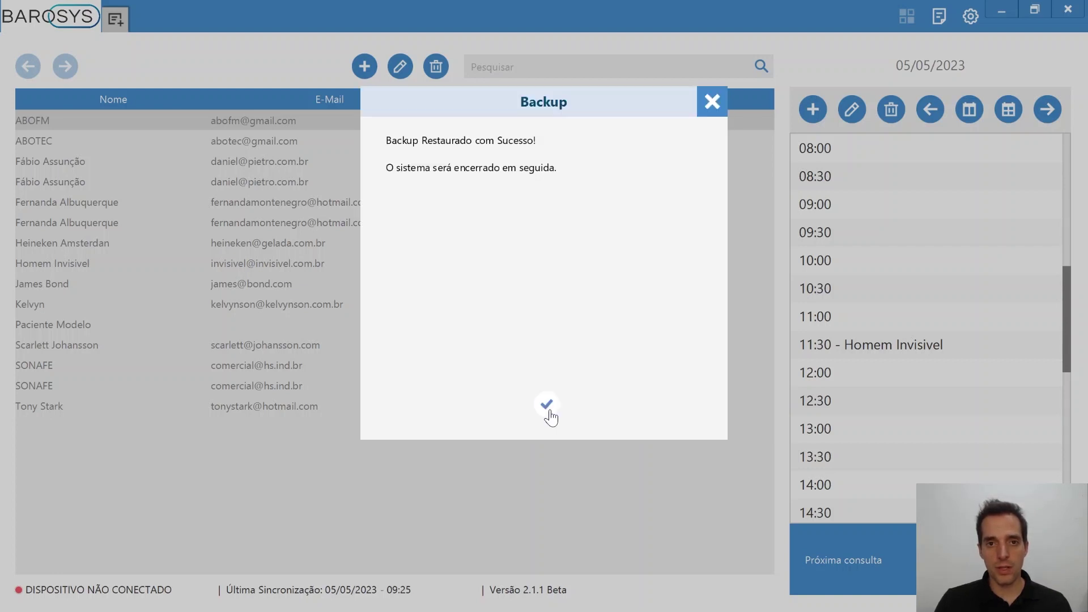